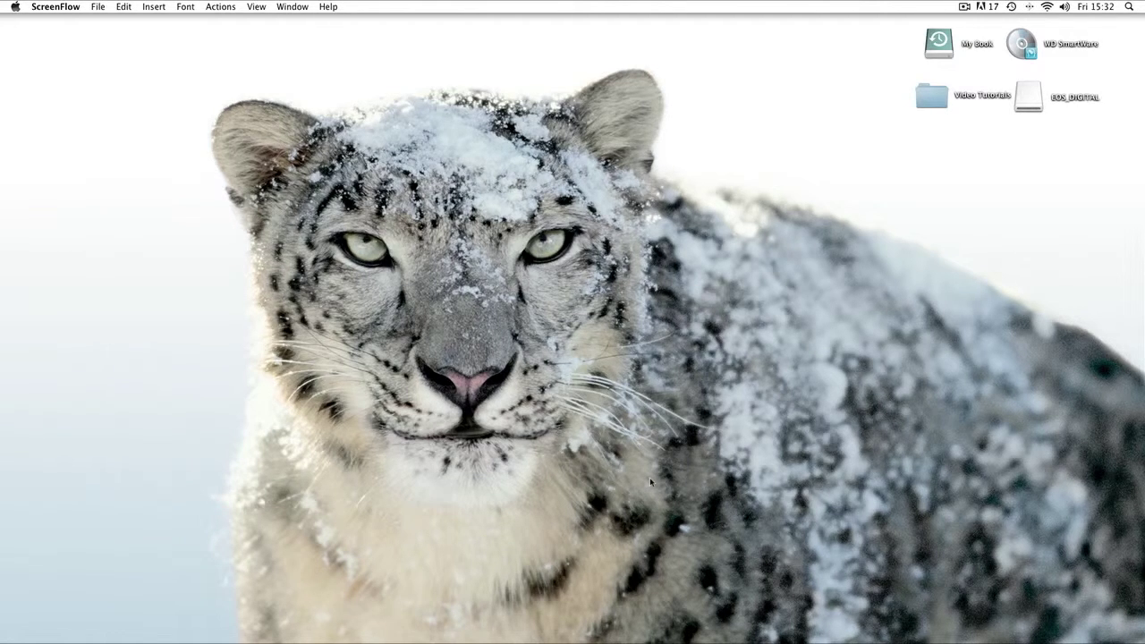
Launch Adobe Photoshop CS5 from the Dock.
{"action": "mouse_move", "coordinate": [551, 637]}
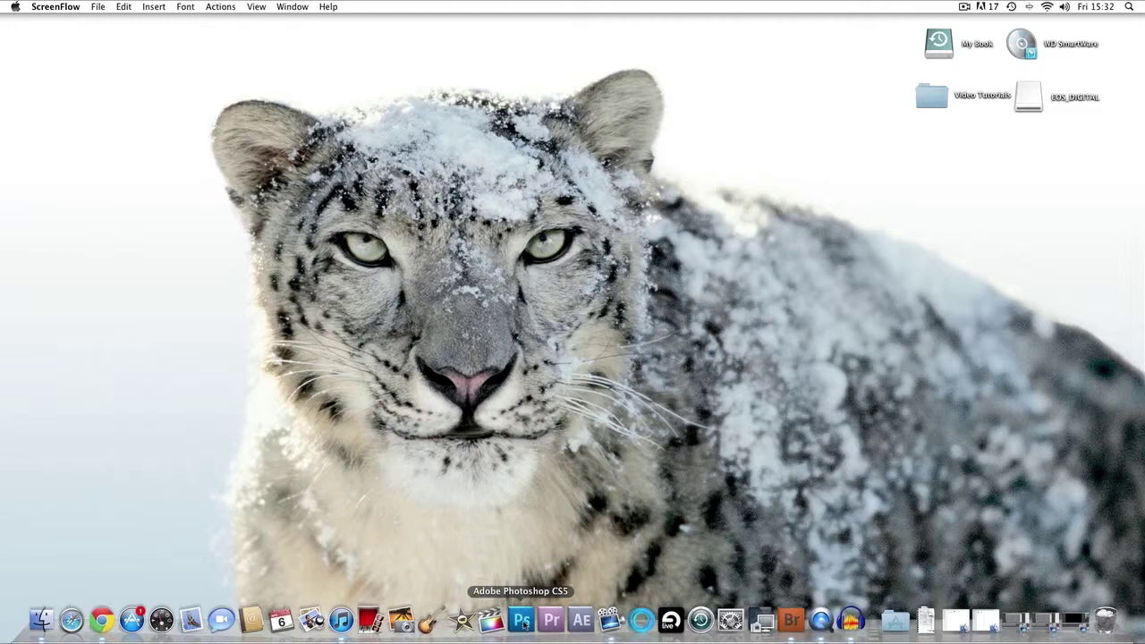
{"action": "left_click", "coordinate": [521, 620]}
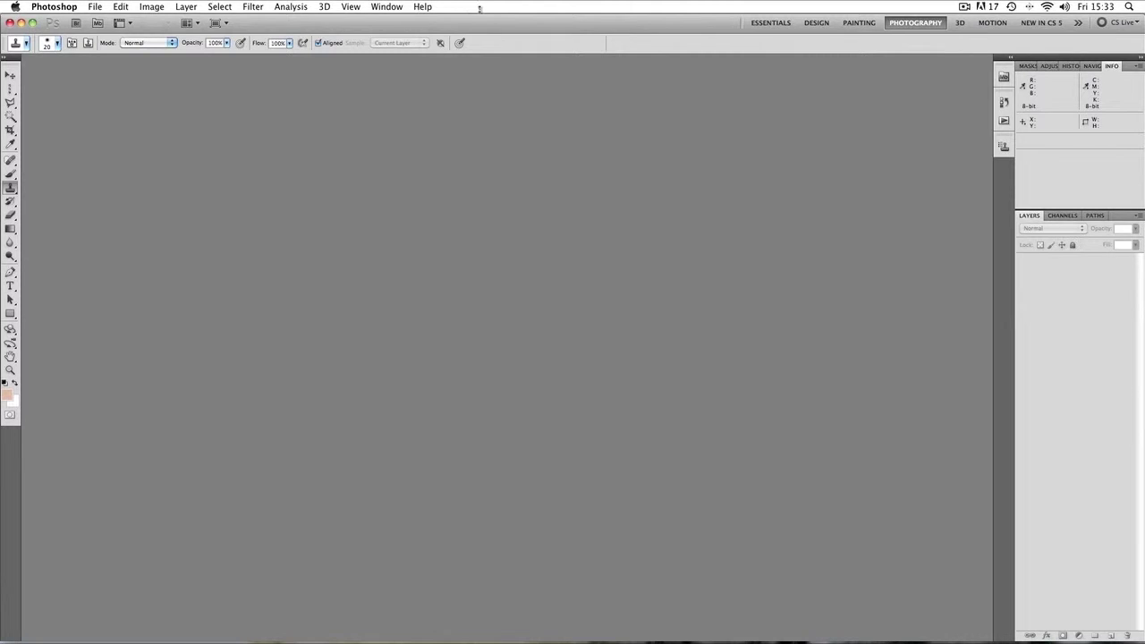
{"action": "left_click", "coordinate": [95, 6]}
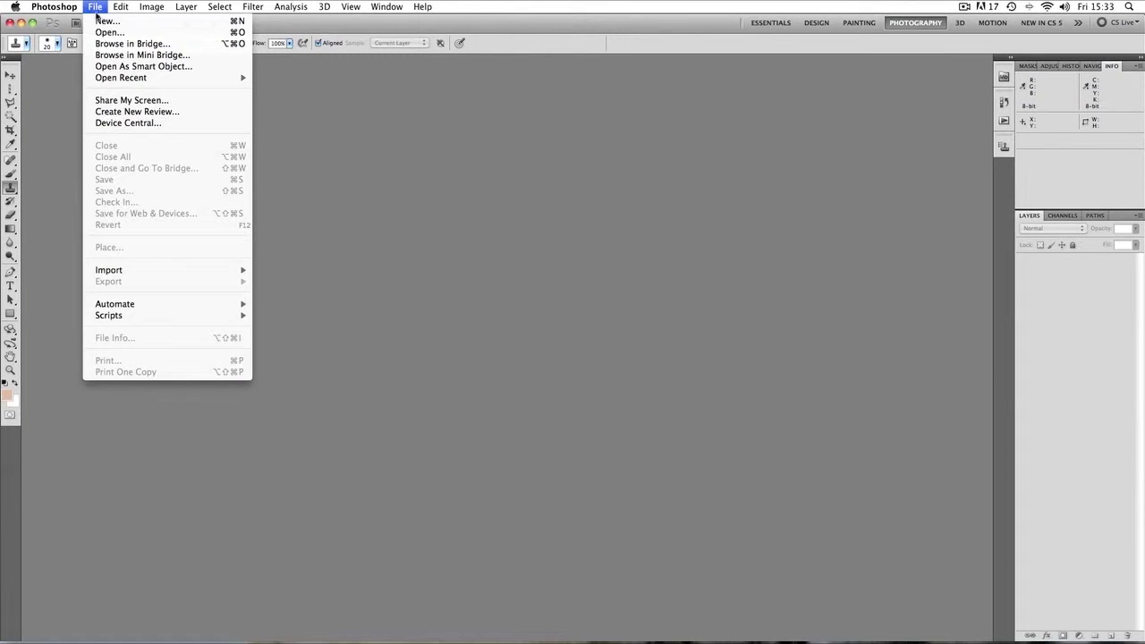
{"action": "mouse_move", "coordinate": [122, 7]}
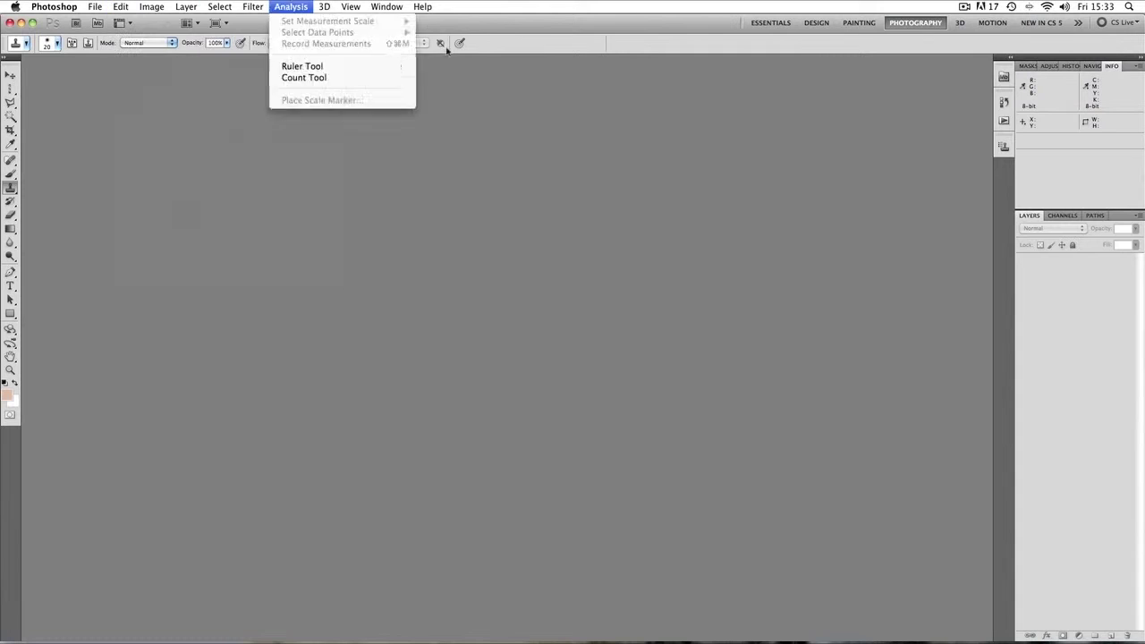
{"action": "left_click", "coordinate": [753, 171]}
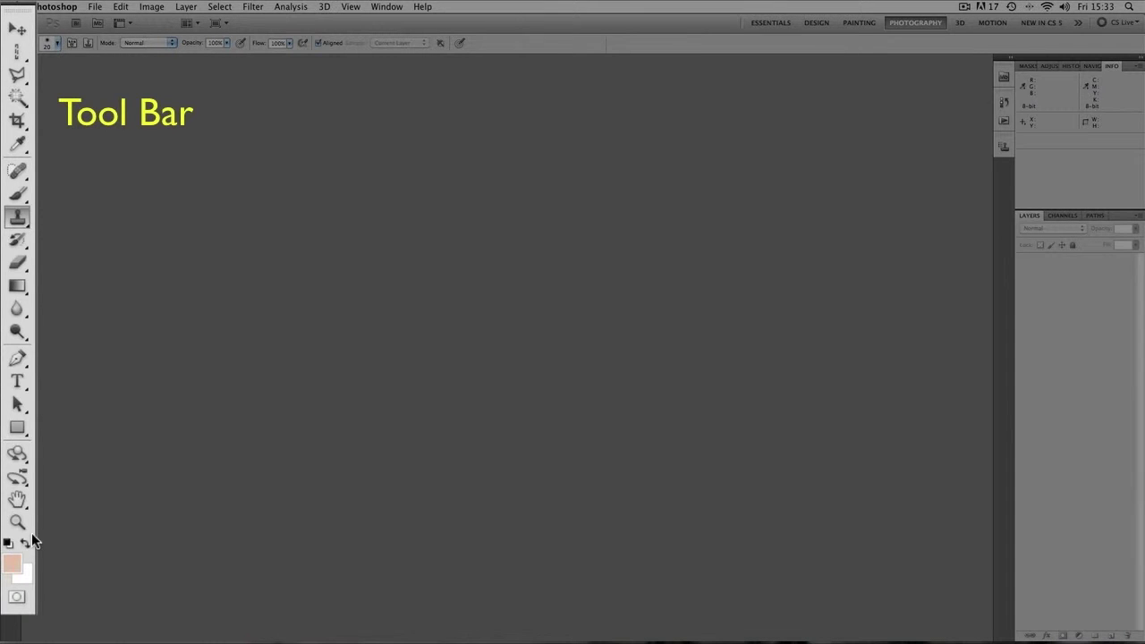
Cycle through the Brush, Healing, Clone Stamp, History Brush and Eraser tools, then expand the eraser group.
{"action": "left_click", "coordinate": [17, 193]}
{"action": "left_click", "coordinate": [18, 172]}
{"action": "left_click", "coordinate": [17, 216]}
{"action": "left_click", "coordinate": [19, 242]}
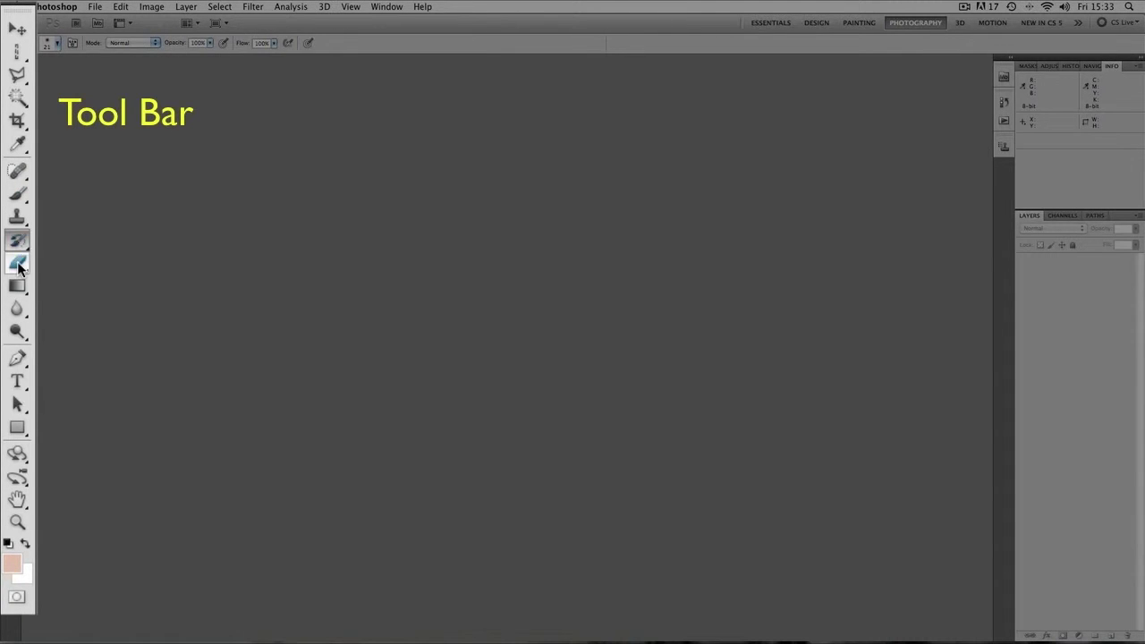
{"action": "left_click", "coordinate": [18, 265]}
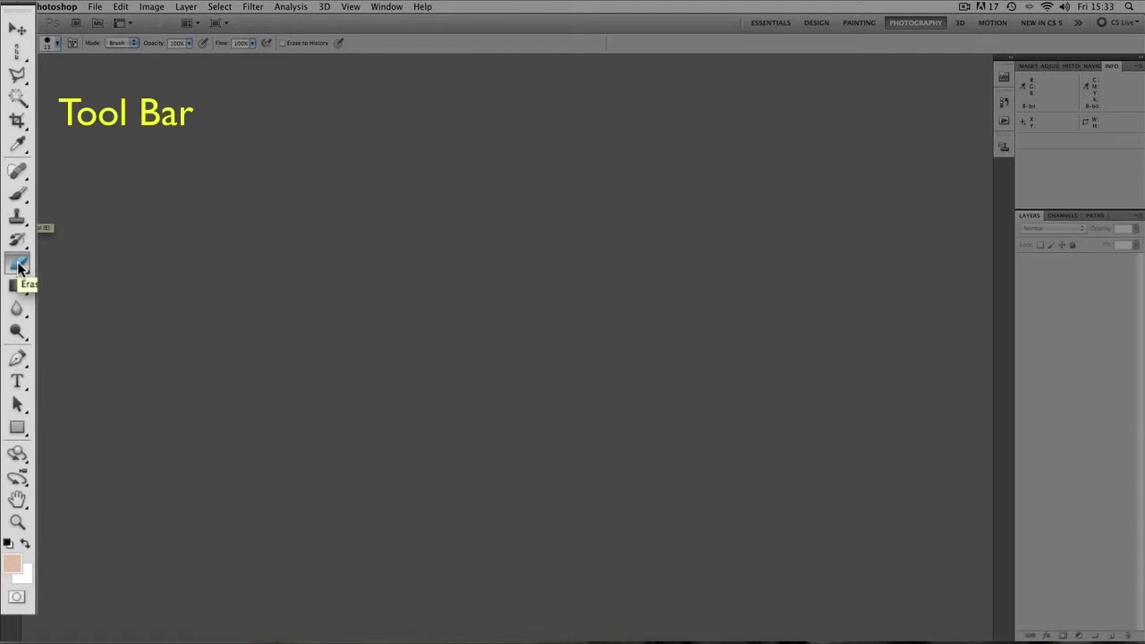
{"action": "left_click", "coordinate": [18, 172]}
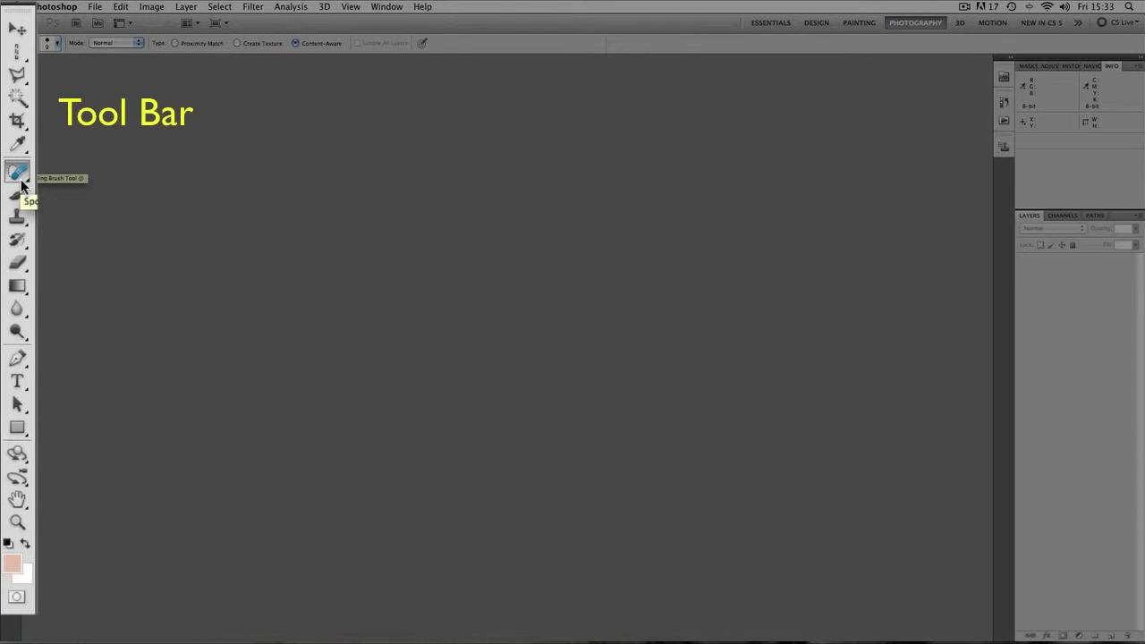
{"action": "left_click", "coordinate": [18, 193]}
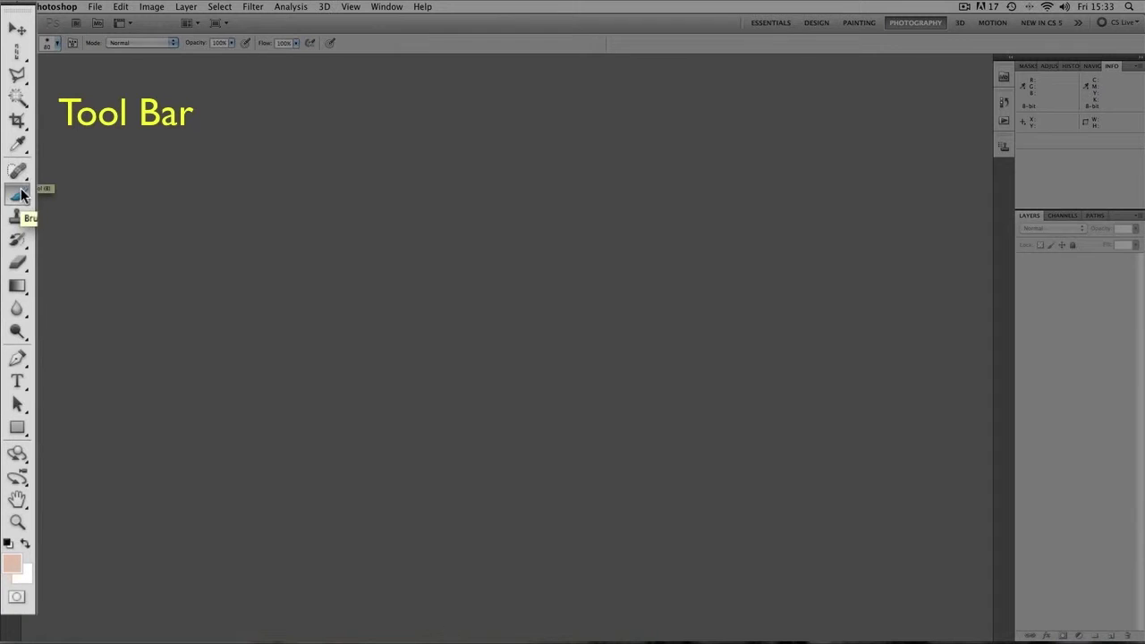
{"action": "left_click", "coordinate": [19, 240]}
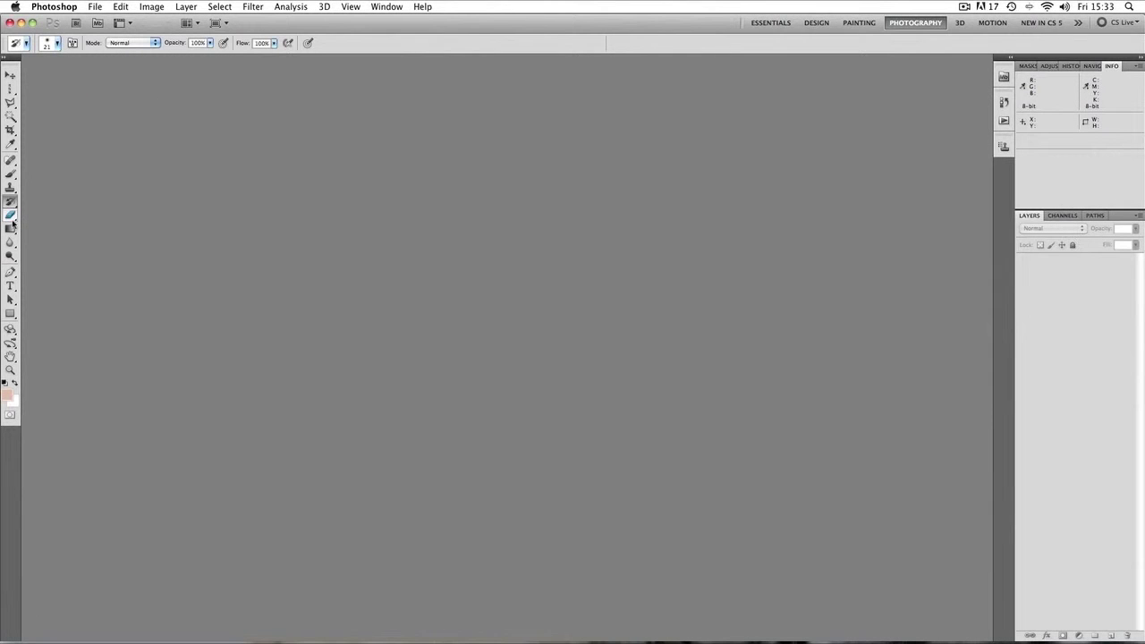
{"action": "left_click", "coordinate": [11, 215]}
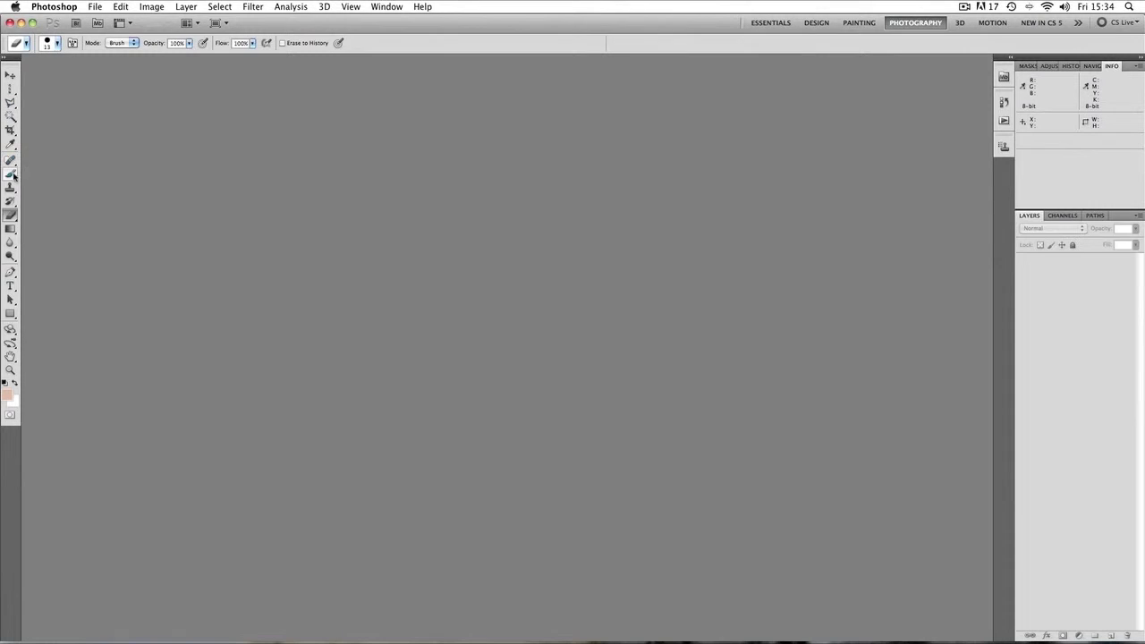
View the Brush tool's flyout variants, then activate the Spot Healing Brush with Content-Aware type.
{"action": "left_click", "coordinate": [11, 174]}
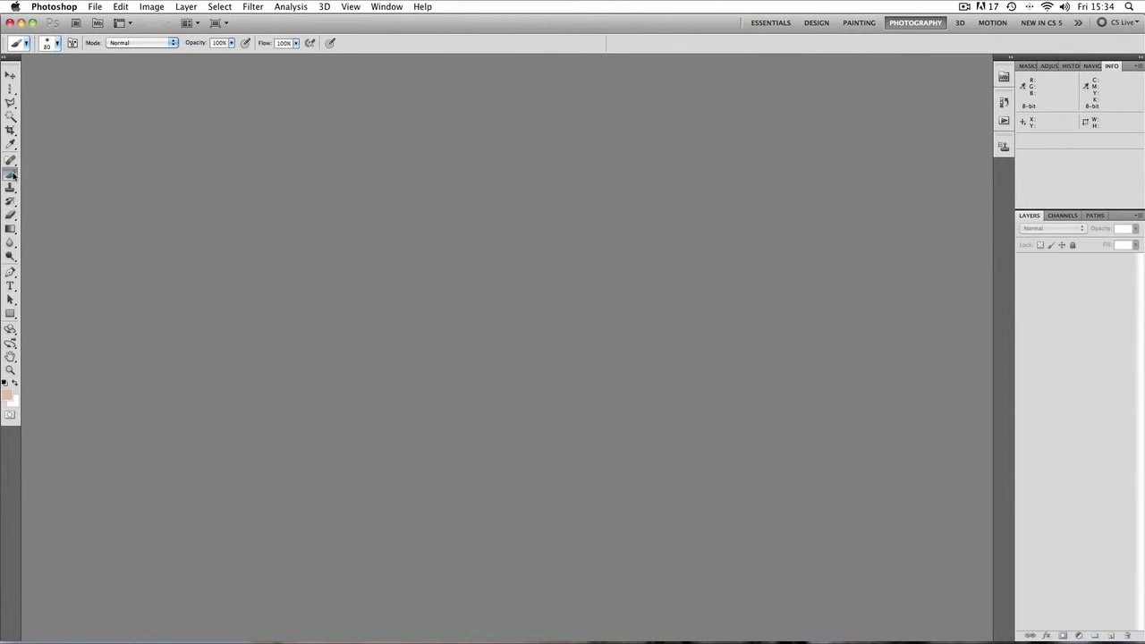
{"action": "left_click", "coordinate": [12, 174]}
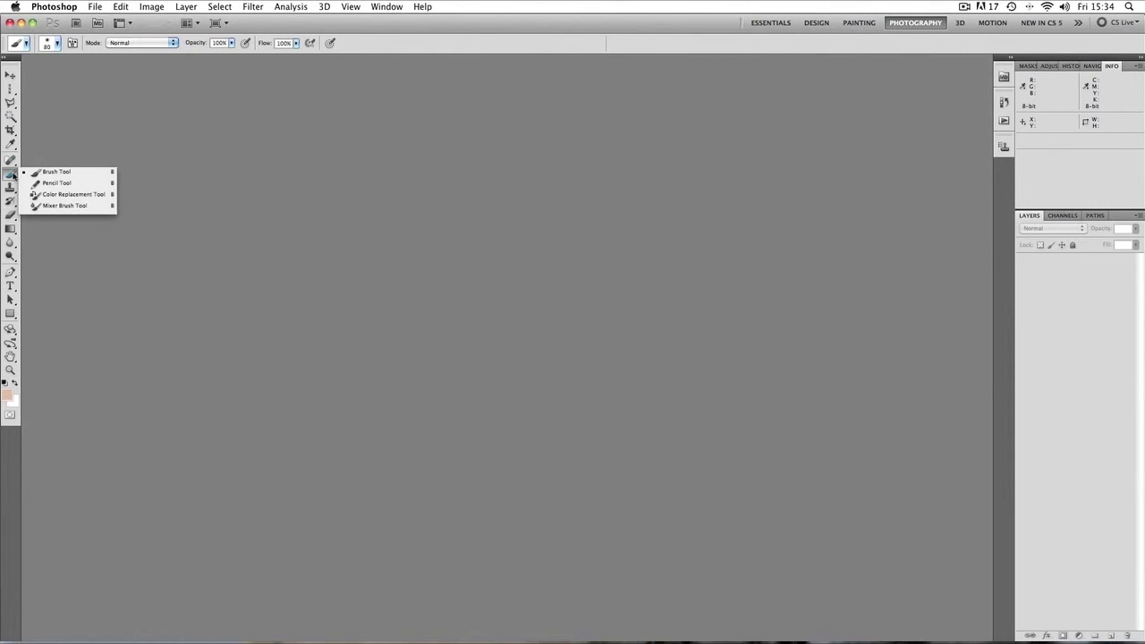
{"action": "left_click", "coordinate": [77, 175]}
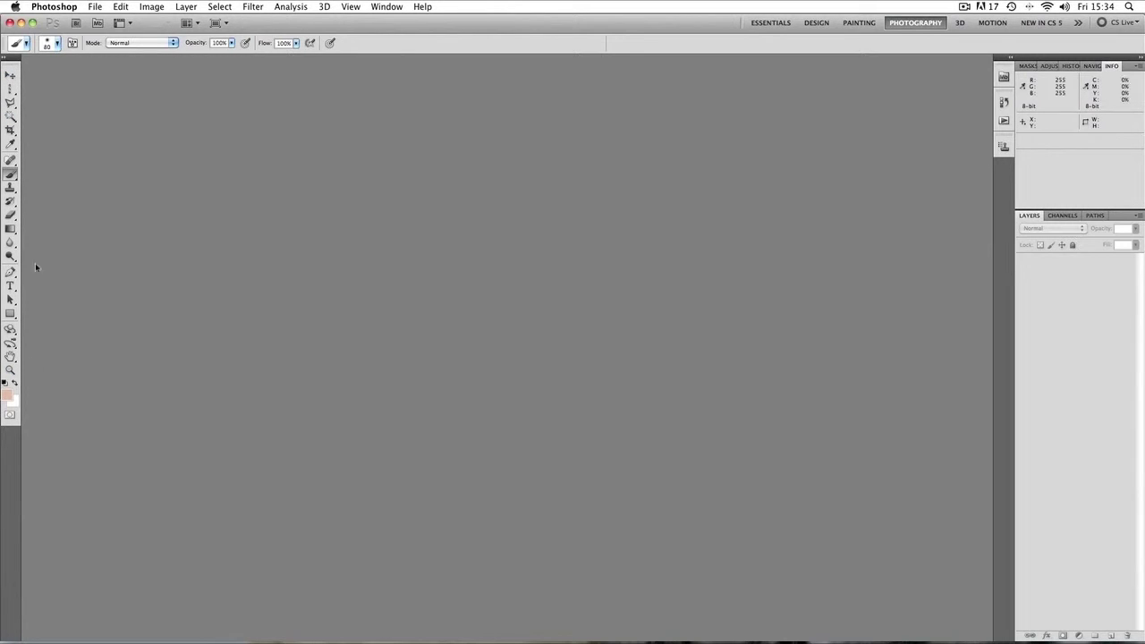
{"action": "left_click", "coordinate": [12, 162]}
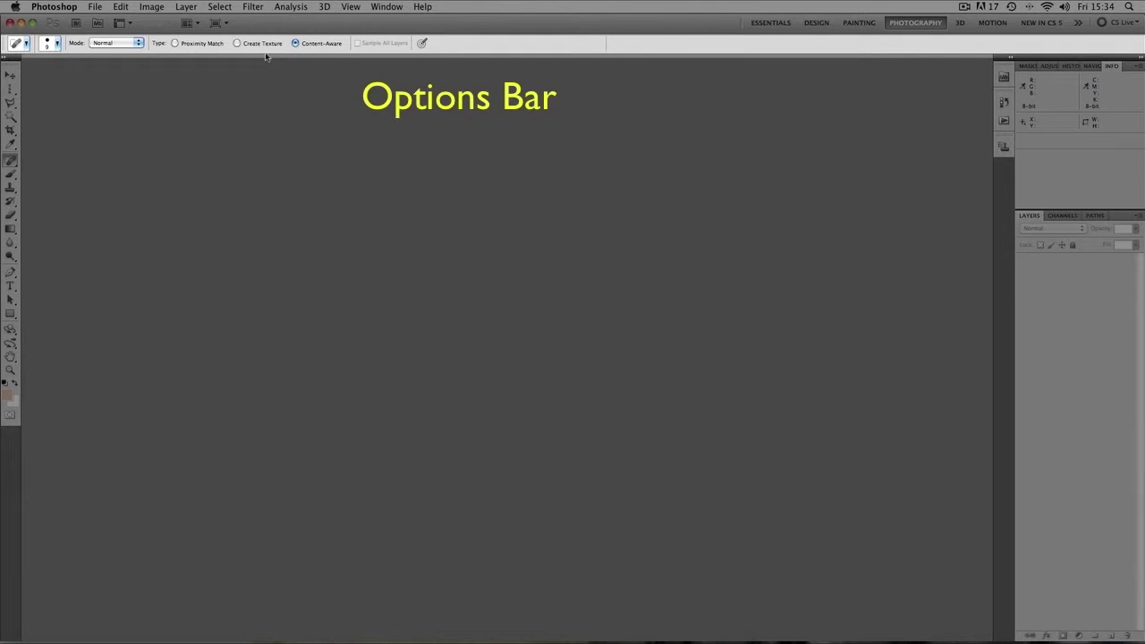
Compare the Brush options, then activate the Clone Stamp with Aligned on and Current Layer sampling.
{"action": "left_click", "coordinate": [11, 175]}
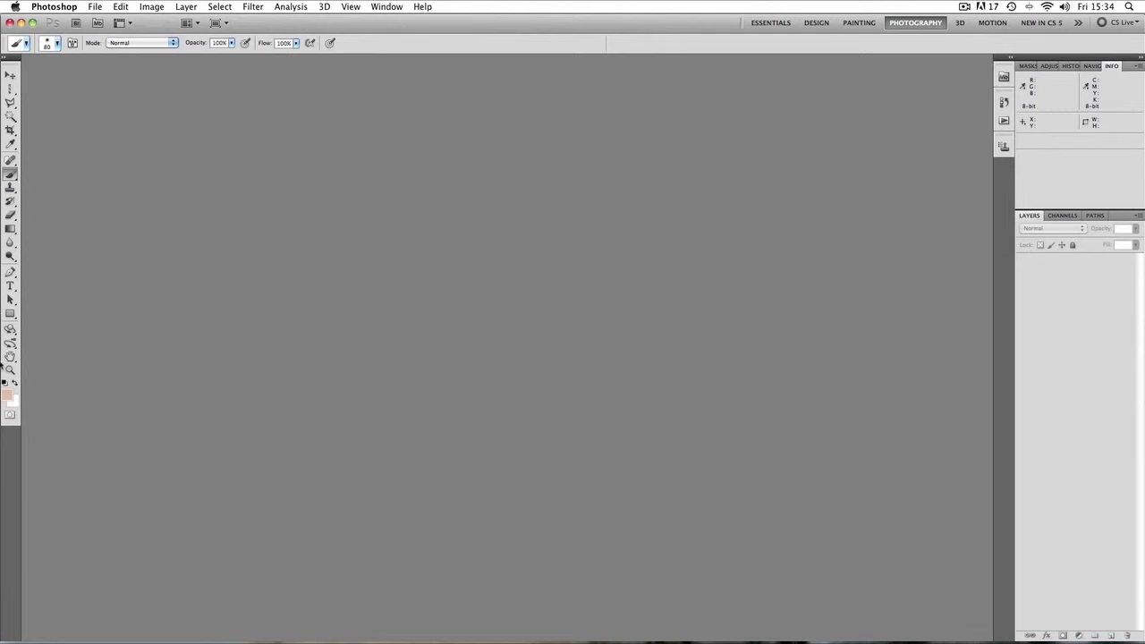
{"action": "left_click", "coordinate": [11, 186]}
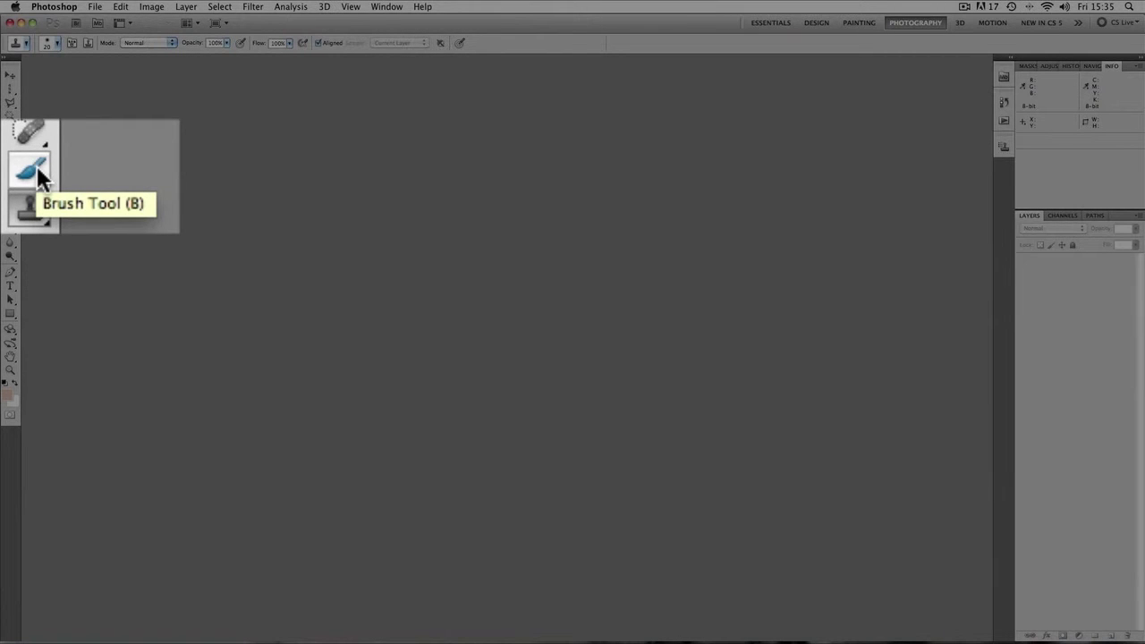
Activate the Brush tool with the B shortcut (Normal mode, 100% opacity and flow).
{"action": "key", "text": "b"}
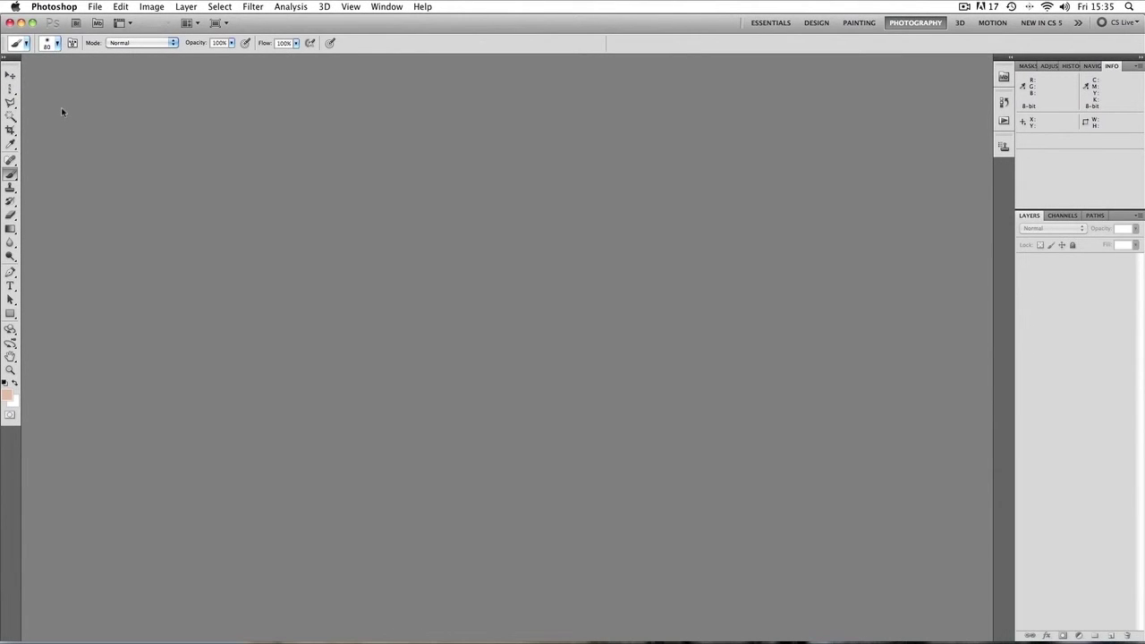
Float the Tools panel and the Options Bar, and reposition the floating Tools panel.
{"action": "left_click_drag", "start_coordinate": [15, 68], "coordinate": [161, 134]}
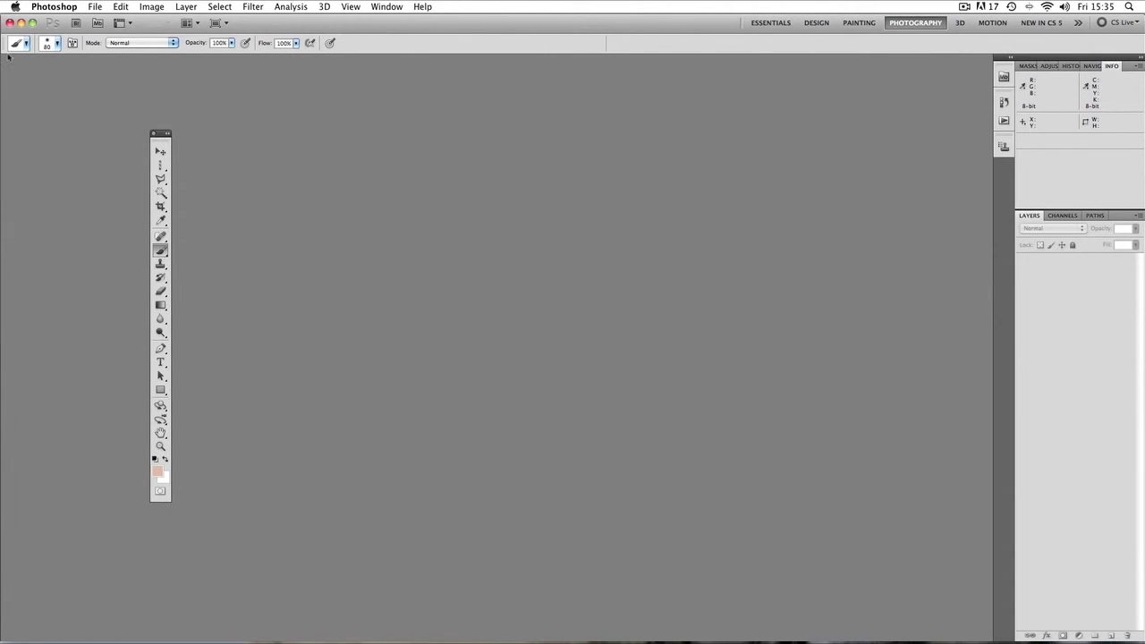
{"action": "left_click_drag", "start_coordinate": [4, 49], "coordinate": [57, 96]}
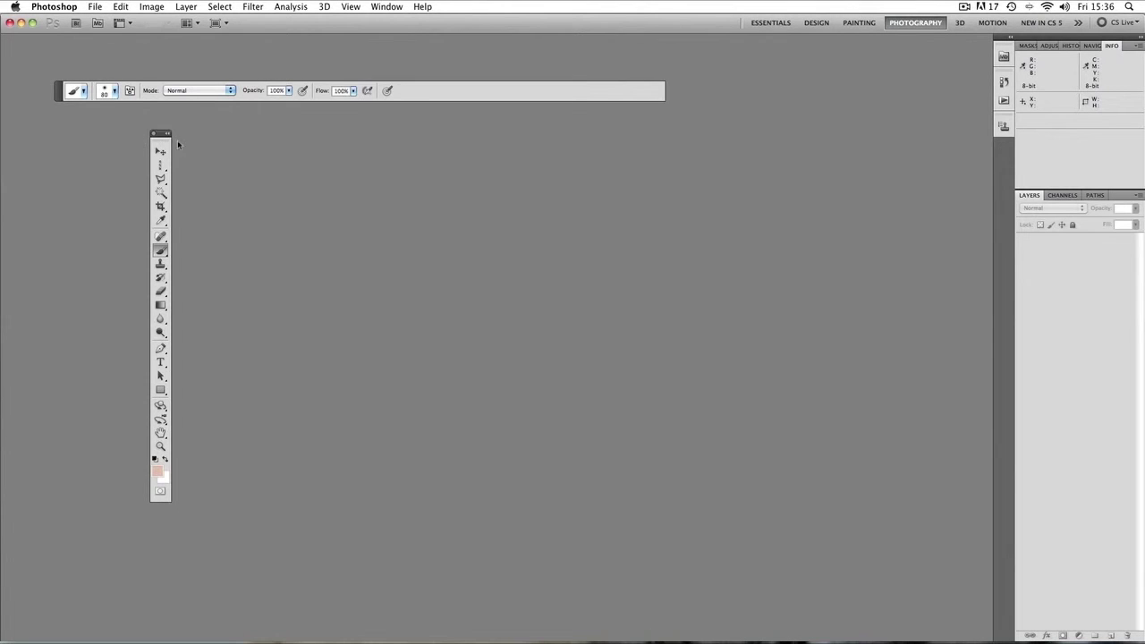
{"action": "left_click_drag", "start_coordinate": [161, 134], "coordinate": [36, 76]}
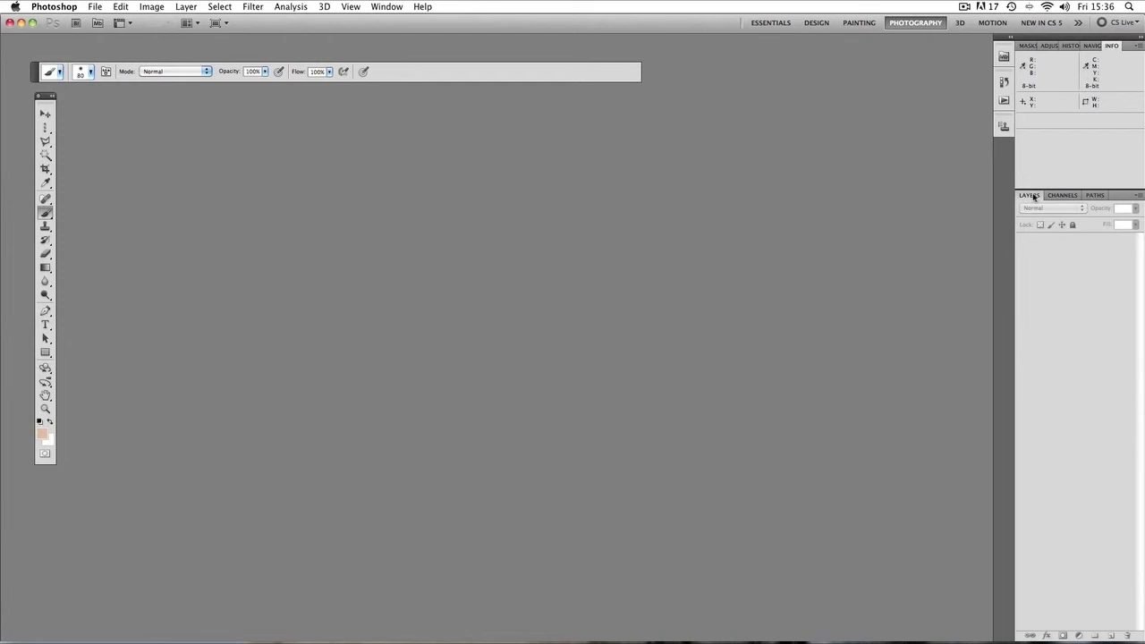
Pull the Layers, Channels, Masks and Paths panels out as separate floating panels.
{"action": "left_click_drag", "start_coordinate": [1033, 196], "coordinate": [586, 159]}
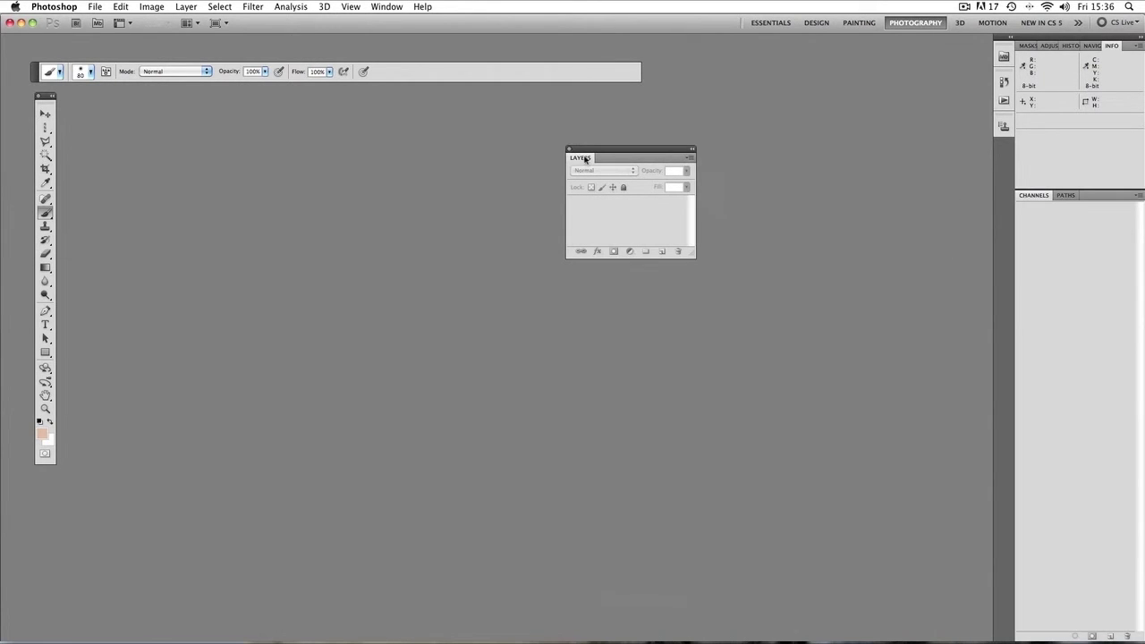
{"action": "left_click_drag", "start_coordinate": [1028, 196], "coordinate": [720, 172]}
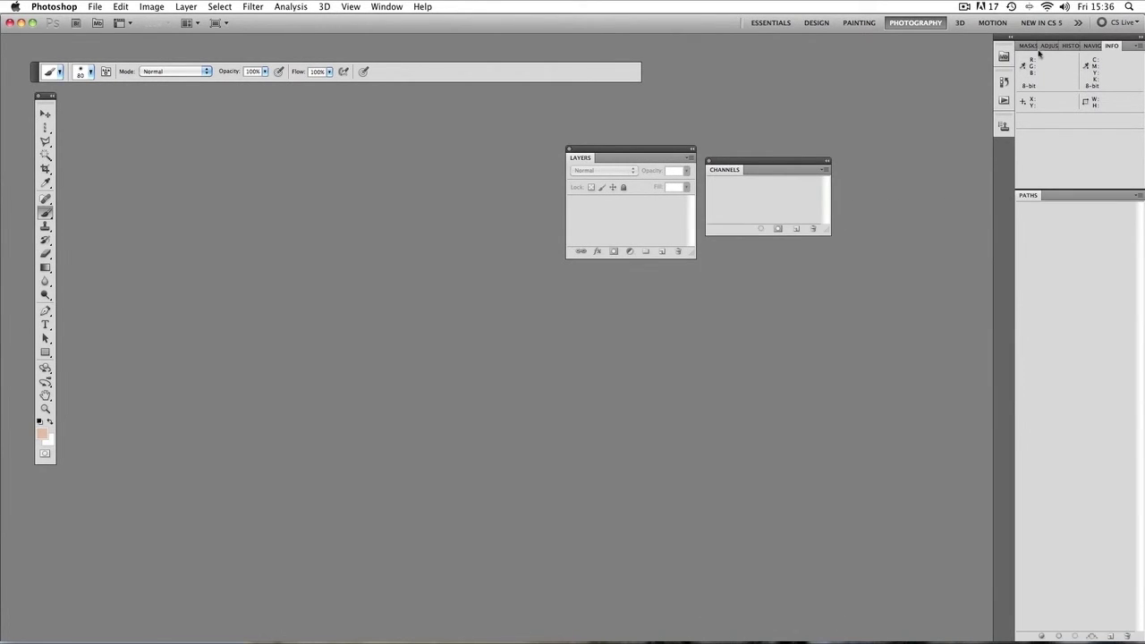
{"action": "left_click_drag", "start_coordinate": [1028, 46], "coordinate": [613, 296]}
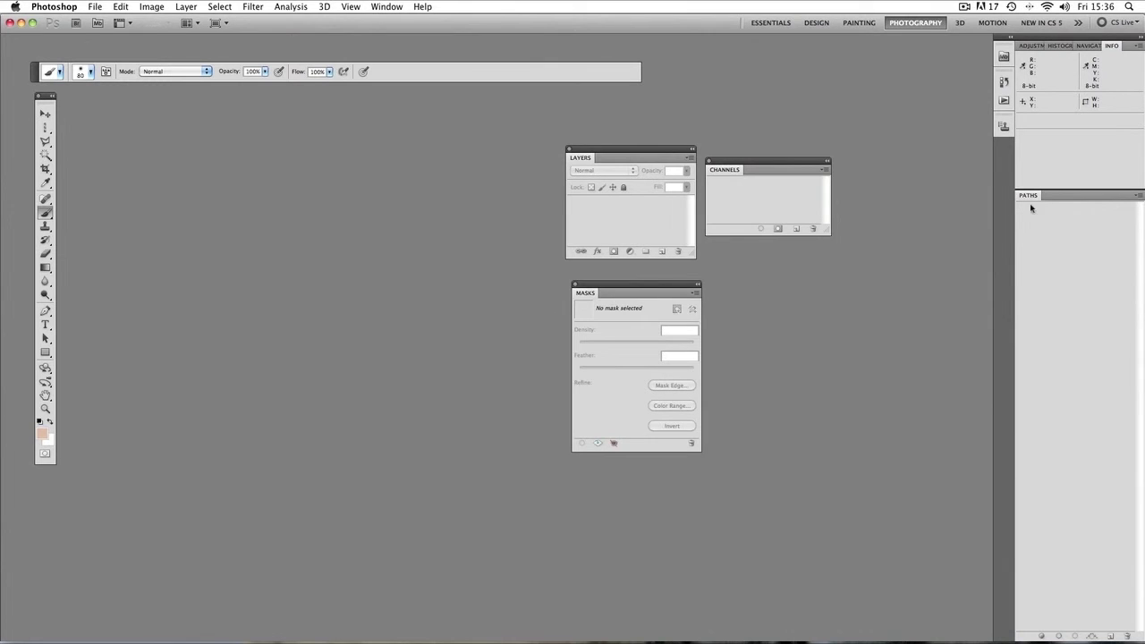
{"action": "left_click_drag", "start_coordinate": [1029, 196], "coordinate": [749, 258]}
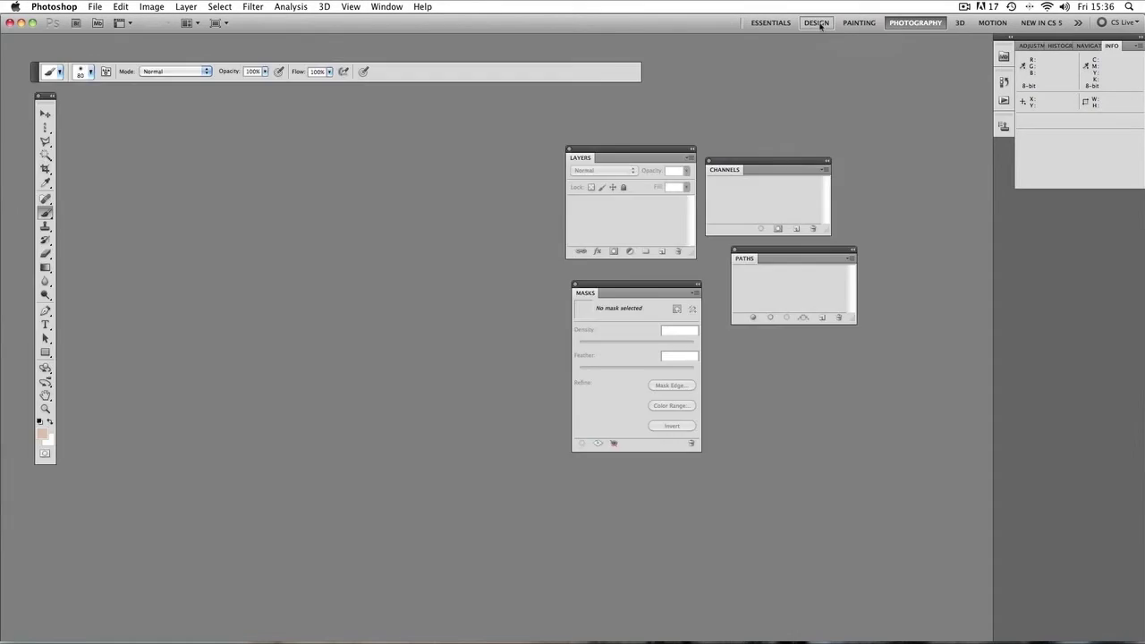
{"action": "left_click", "coordinate": [817, 24]}
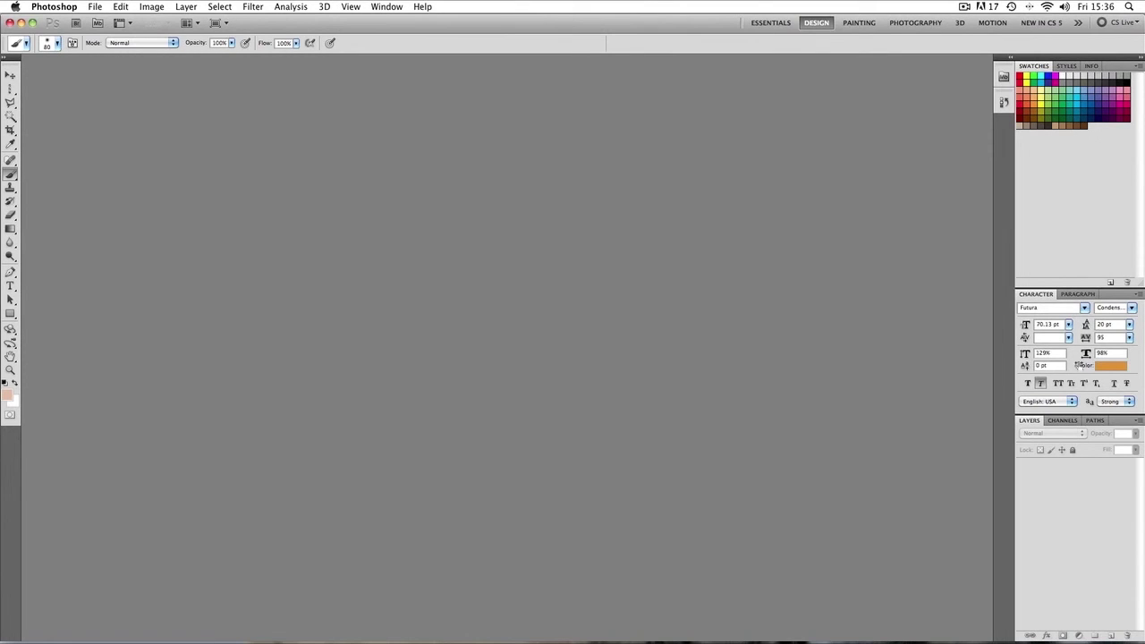
{"action": "left_click", "coordinate": [860, 24]}
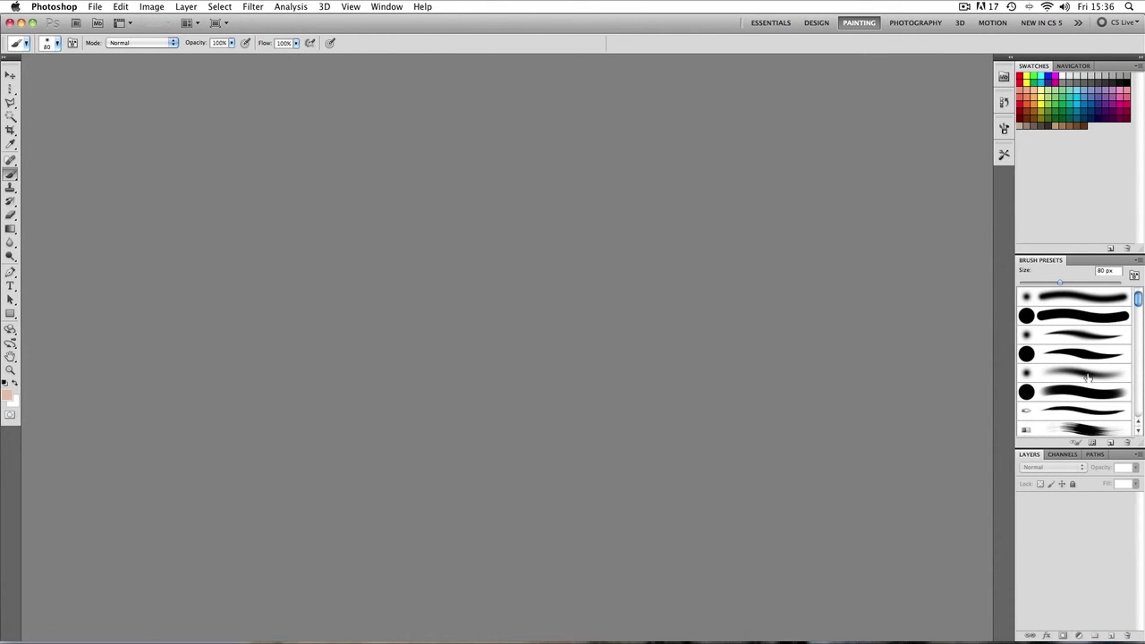
{"action": "left_click", "coordinate": [930, 24]}
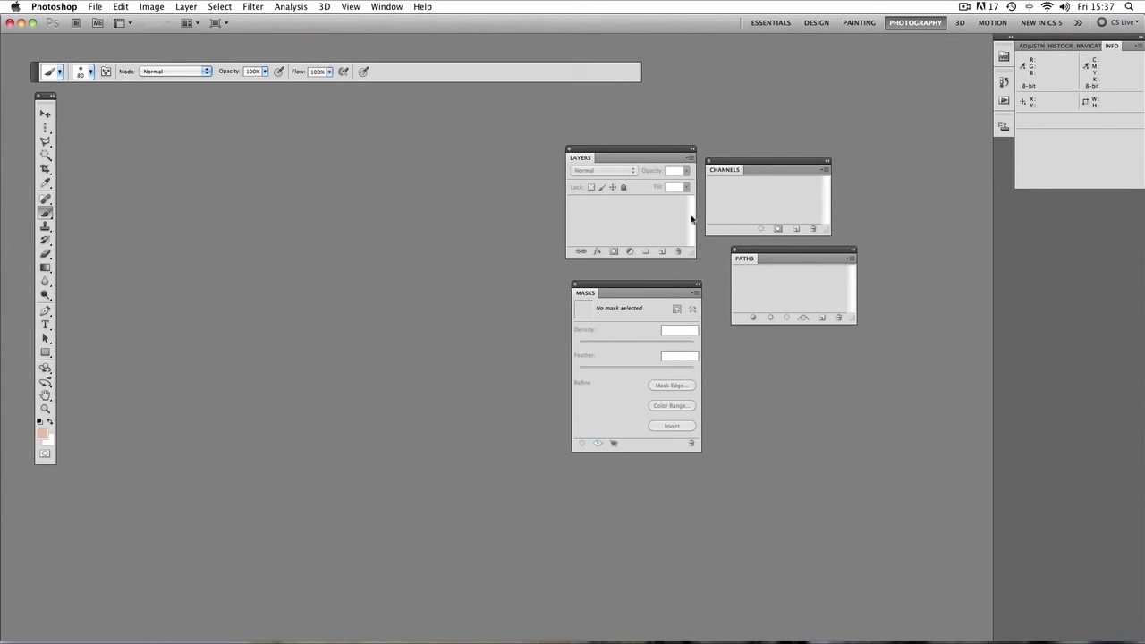
Choose Window > Workspace > Reset Photography to redock all panels.
{"action": "left_click", "coordinate": [388, 6]}
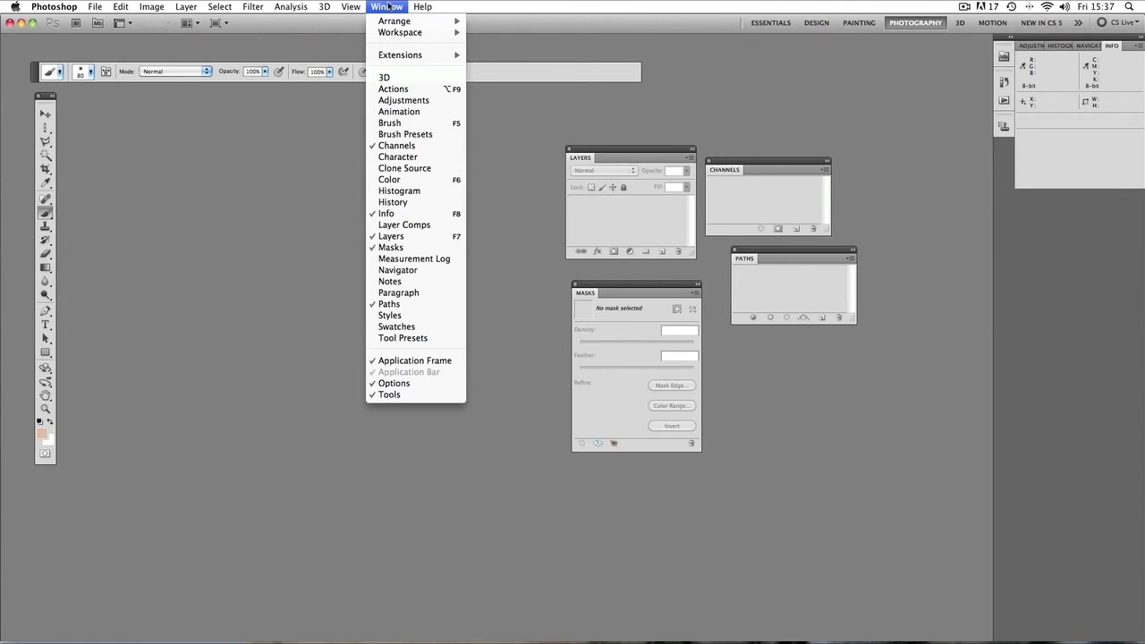
{"action": "mouse_move", "coordinate": [393, 34]}
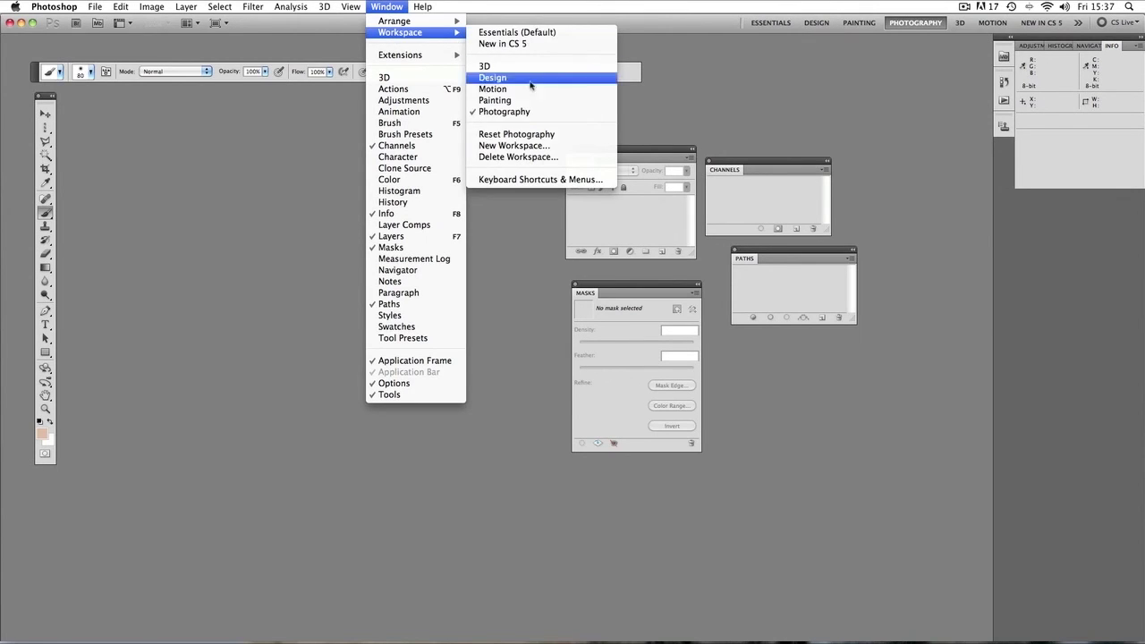
{"action": "left_click", "coordinate": [542, 135]}
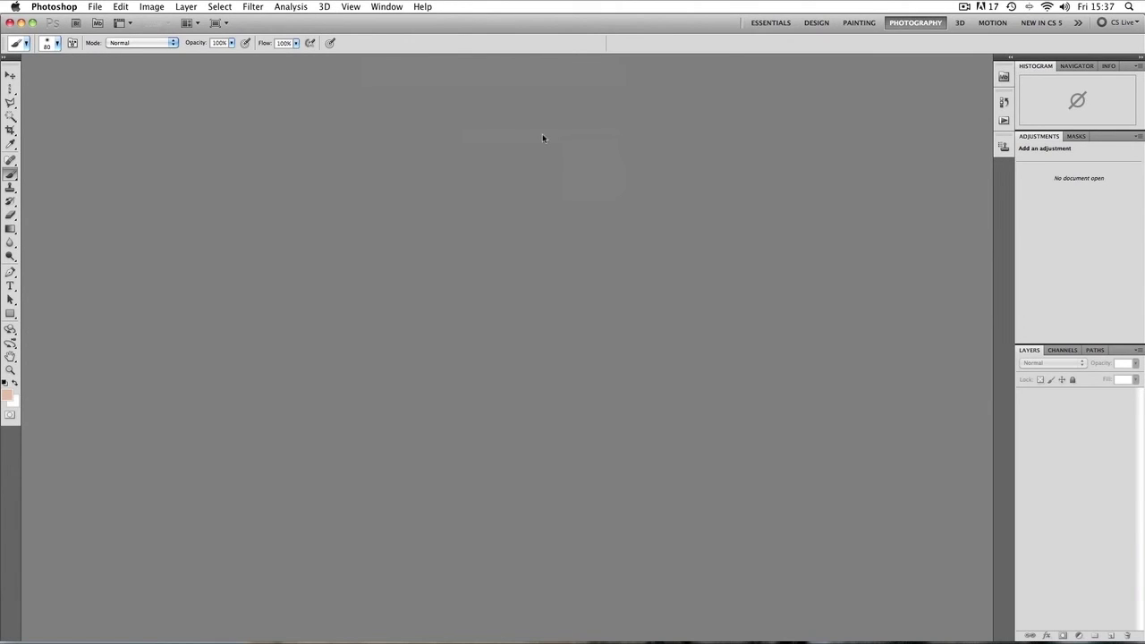